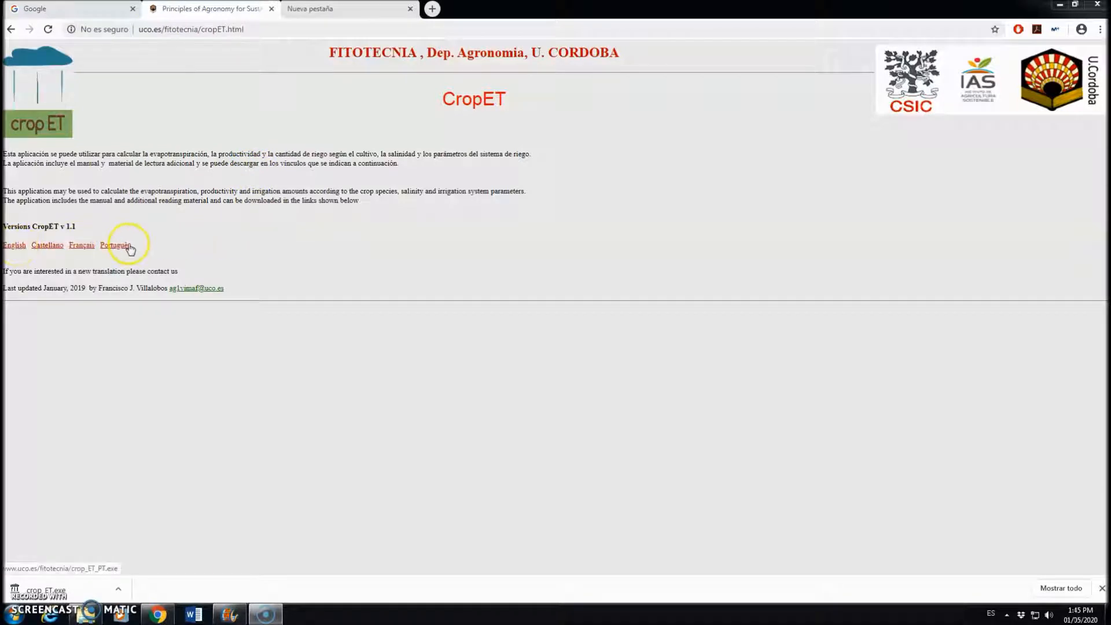
Step: Download the English version of CropET and run crop_ET.exe from the C:\Crop_ET folder
left_click(16, 246)
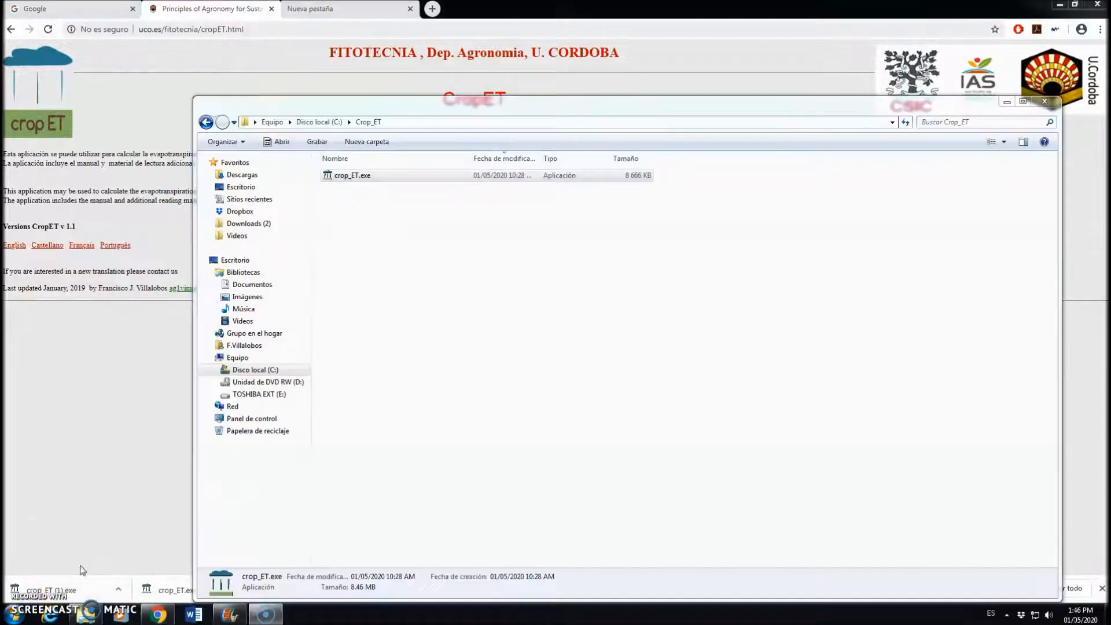
left_click(351, 173)
left_click(357, 177)
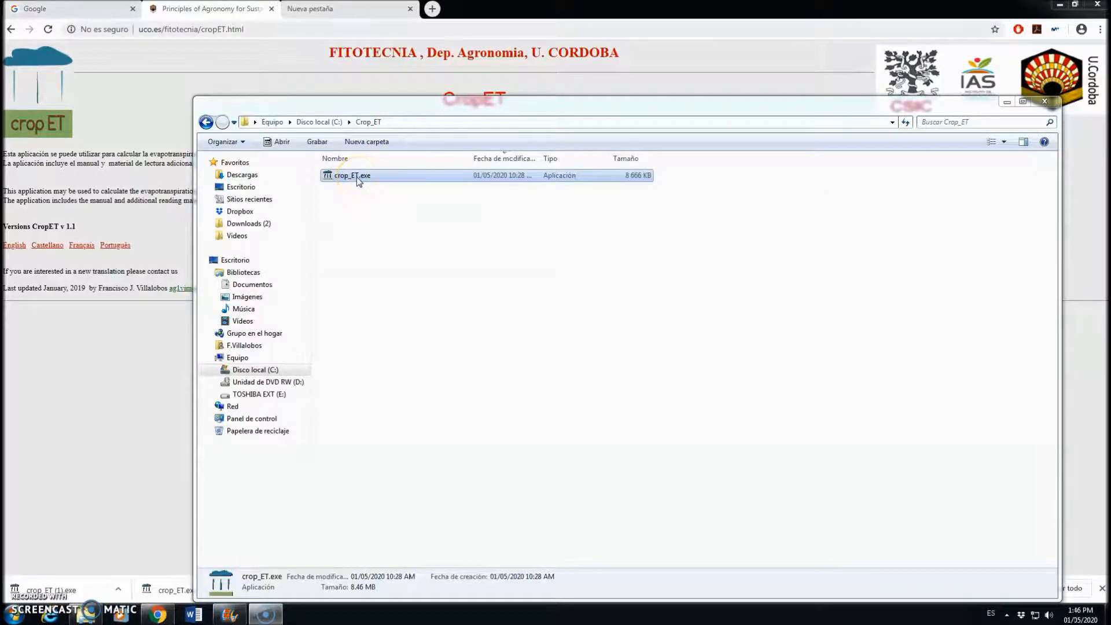
double_click(357, 176)
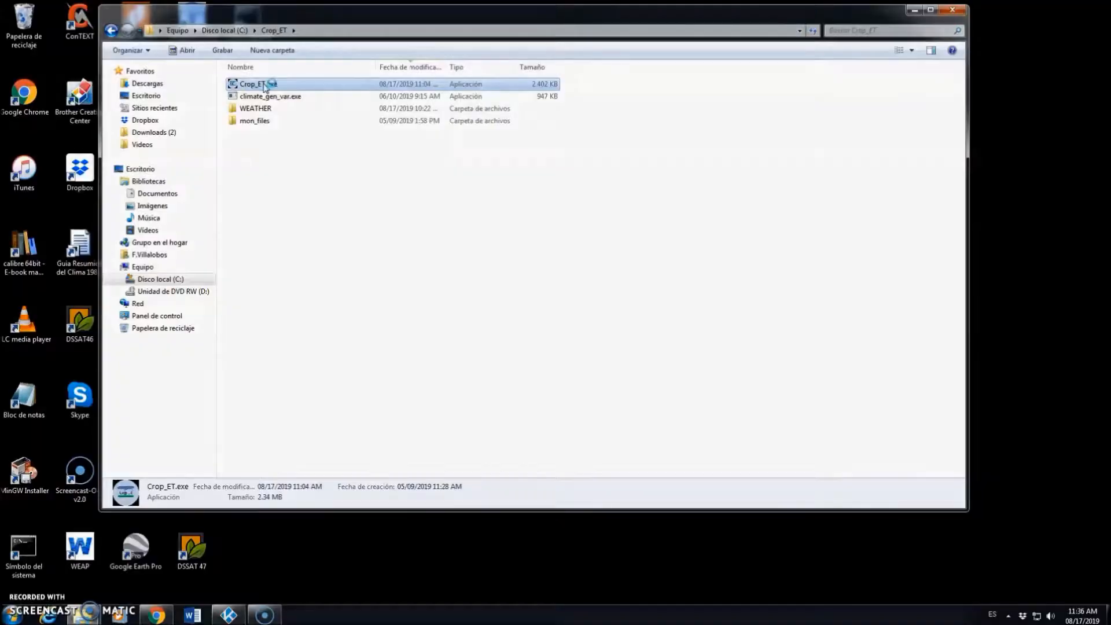
Step: Launch Crop_ET.exe from the unpacked files and add Maize (grain) from the crop list
double_click(265, 87)
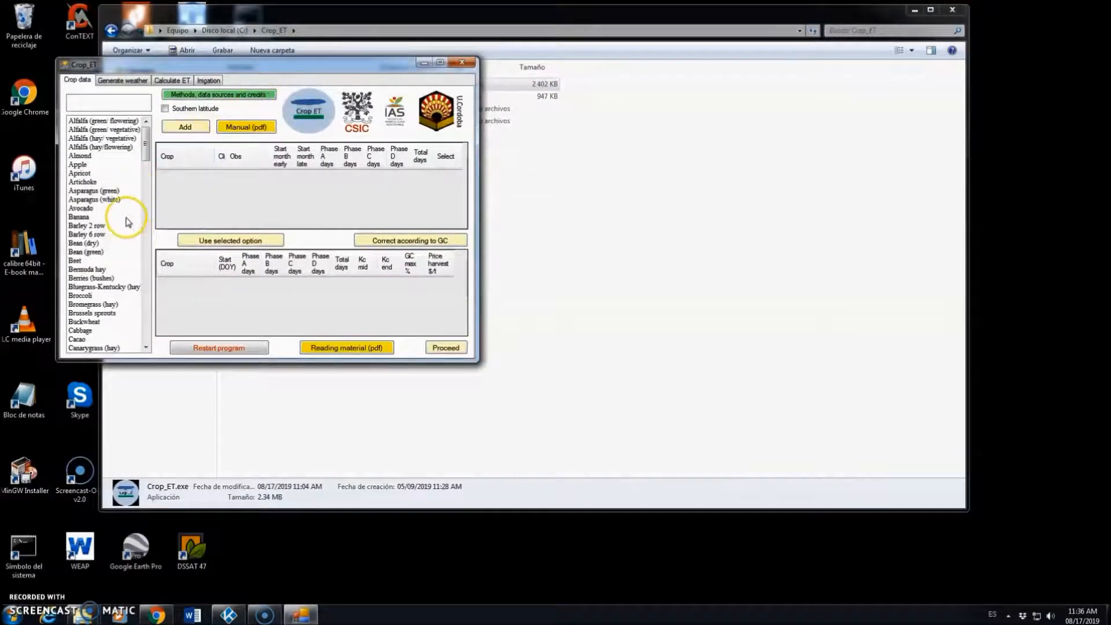
mouse_move(143, 144)
left_mouse_down()
mouse_move(144, 305)
mouse_move(152, 136)
left_mouse_up()
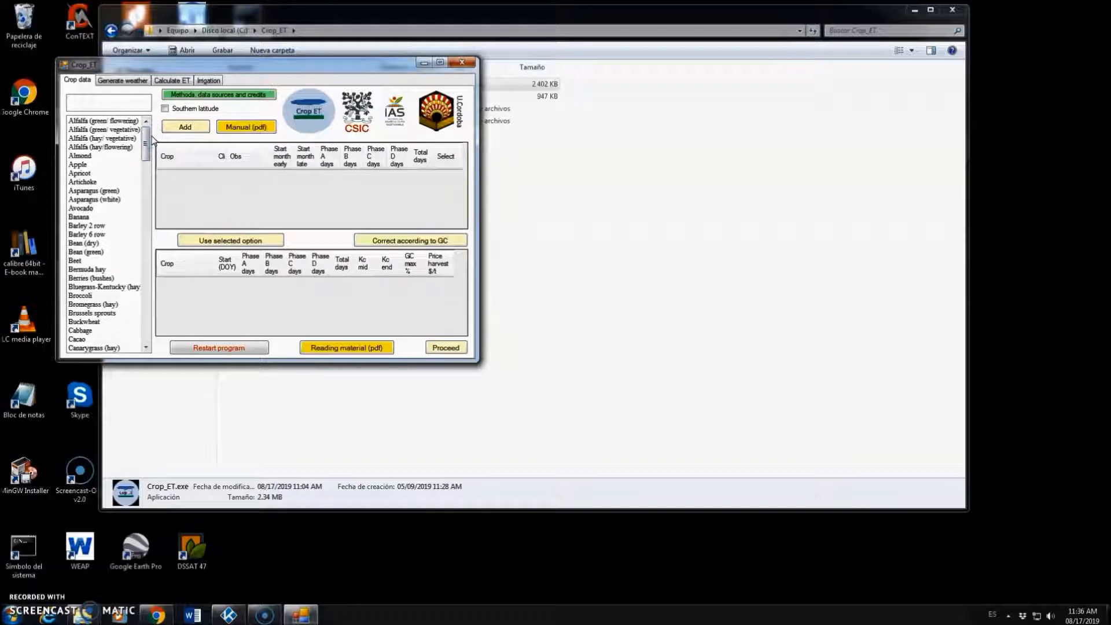
left_click(146, 294)
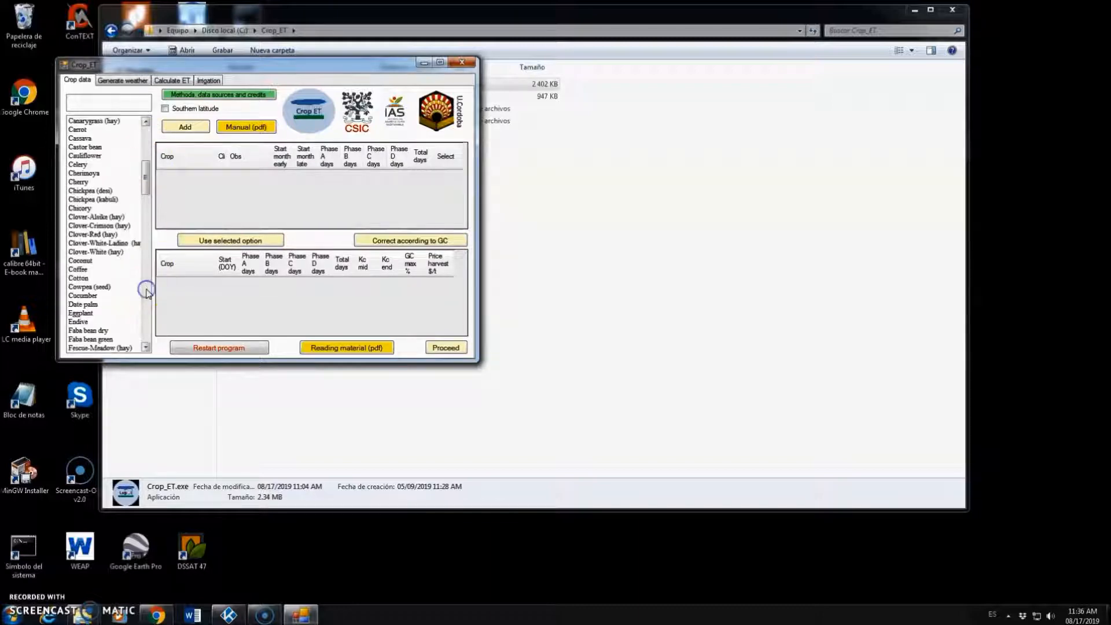
left_click(146, 299)
left_click(92, 286)
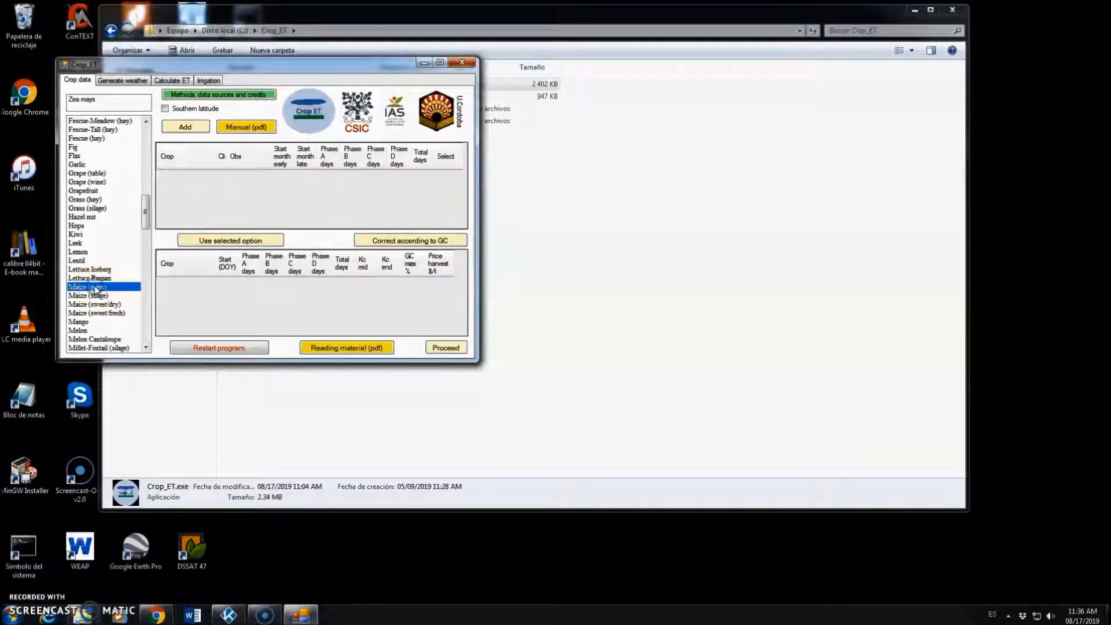
left_click(194, 128)
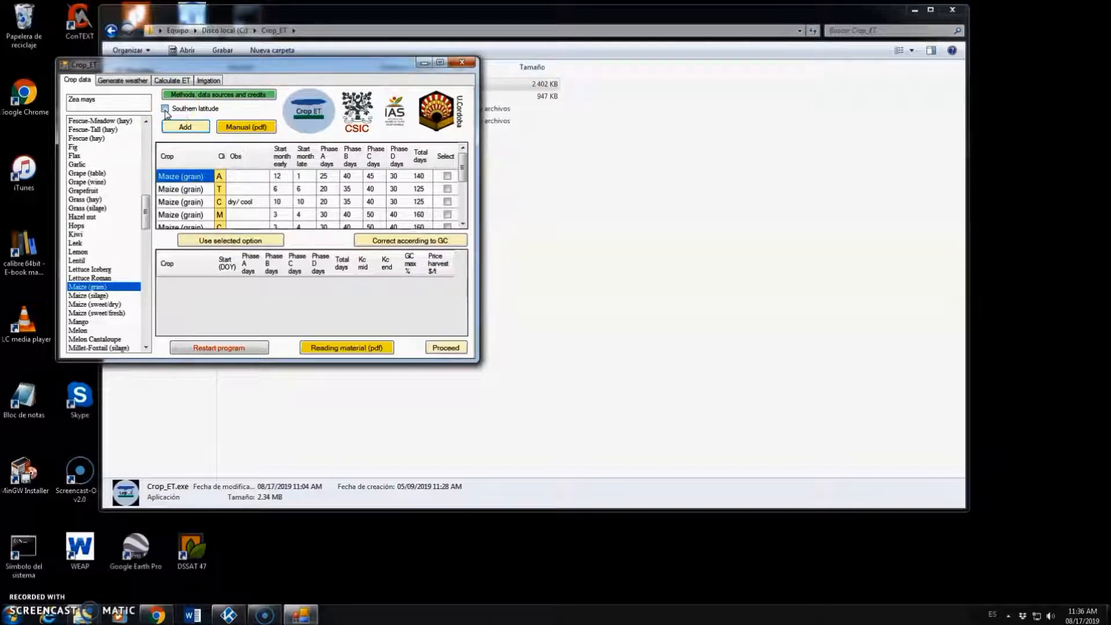
Step: Examine the full list of Maize (grain) options with their climates, start months and phase durations
left_click(463, 226)
left_click(462, 225)
left_click(463, 225)
left_click(463, 226)
left_click(462, 226)
left_click(463, 225)
left_click(462, 148)
left_click(462, 148)
left_click(462, 148)
left_click(463, 148)
left_click(463, 148)
left_click(462, 148)
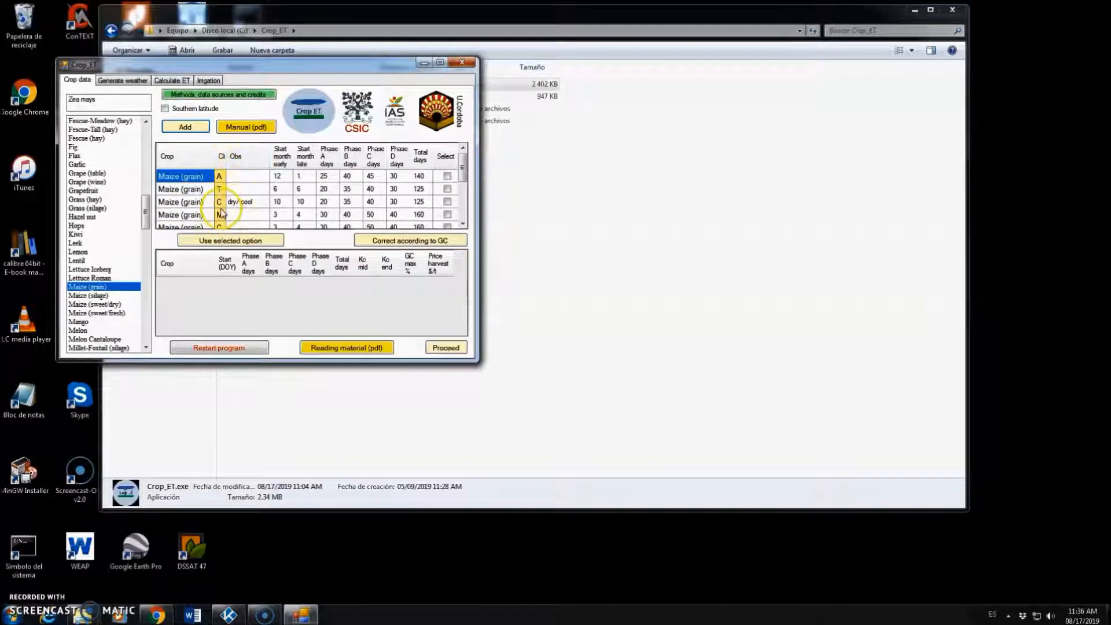
Step: Select the Maize (grain) option for climate M with start months 3 to 4 and use it for the calculation
mouse_move(222, 157)
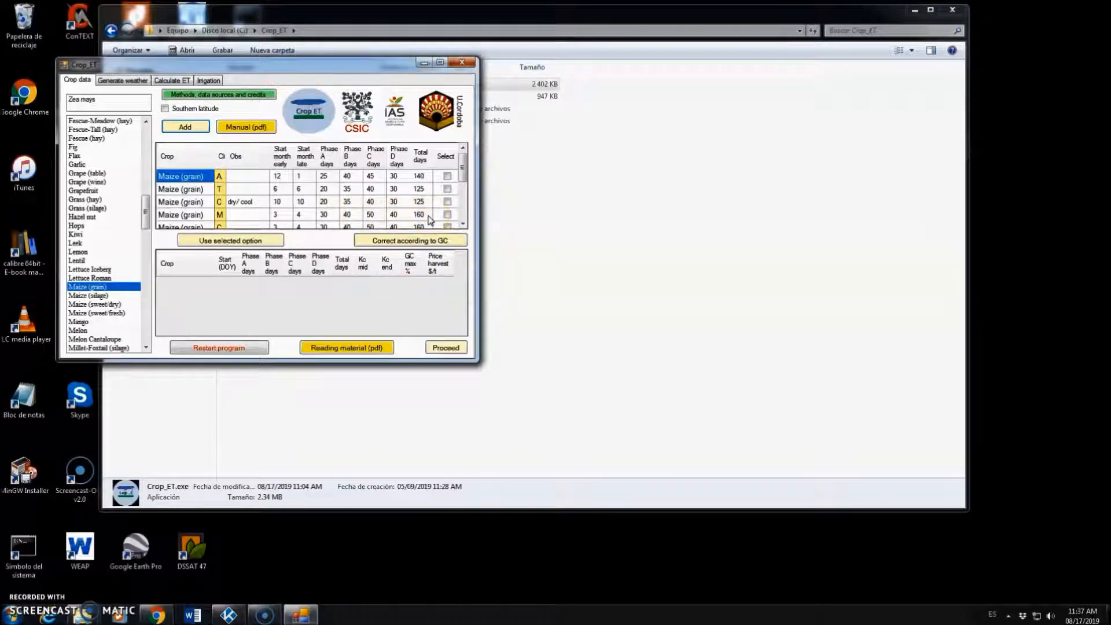
left_click(447, 215)
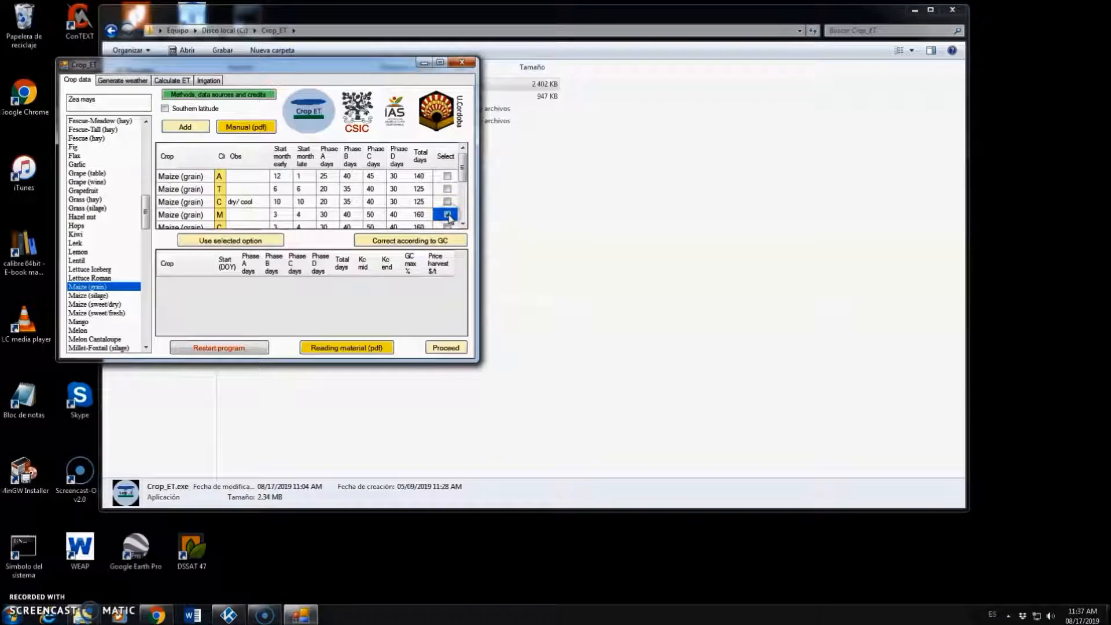
left_click(229, 241)
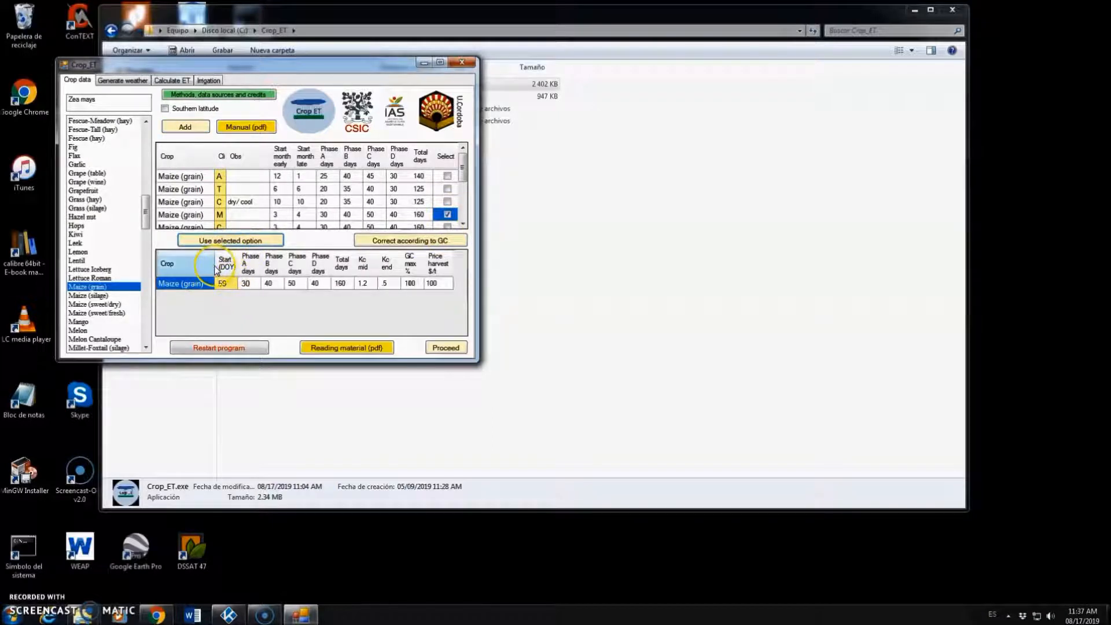
Step: Set the maize start day (DOY) to 90 and the harvest price to 200 $/t, and proceed with this crop data
left_click(226, 284)
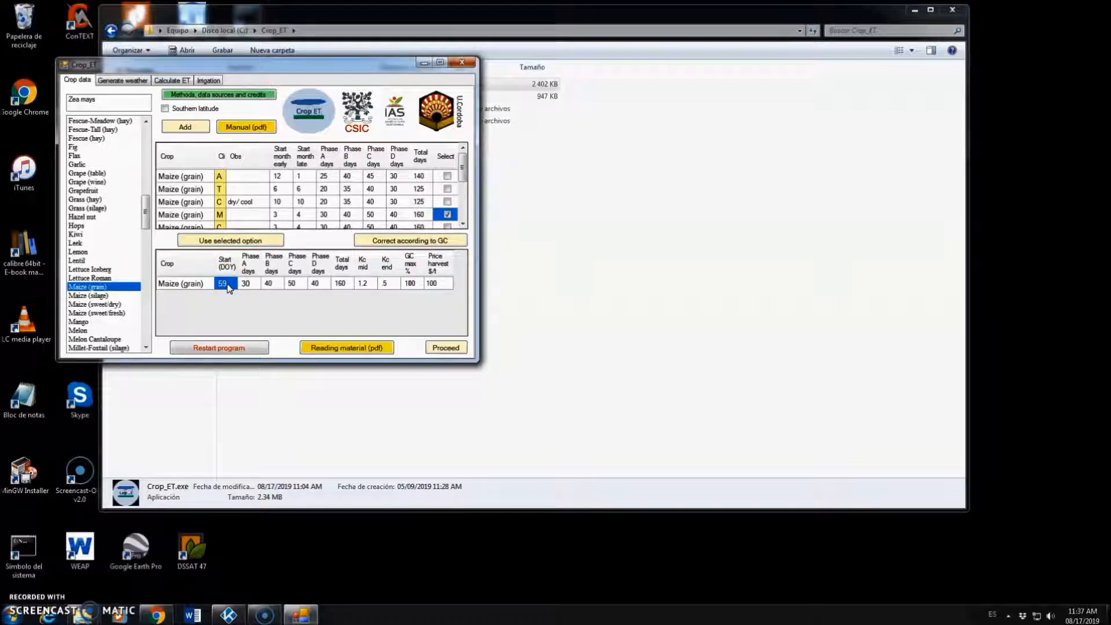
type("9")
left_click(437, 284)
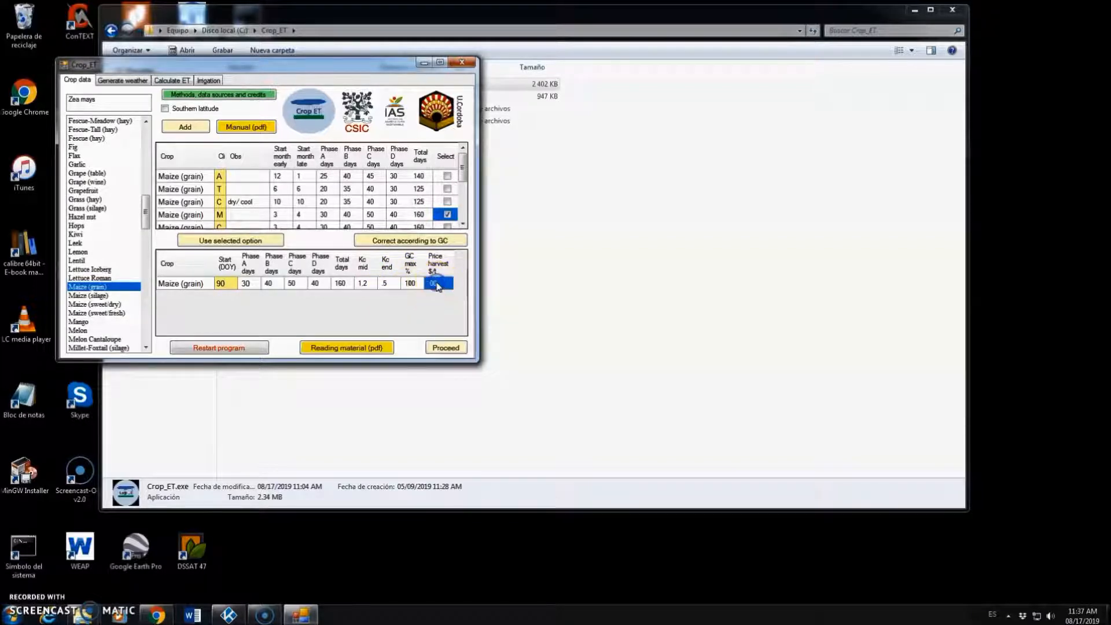
type("2")
left_click(441, 349)
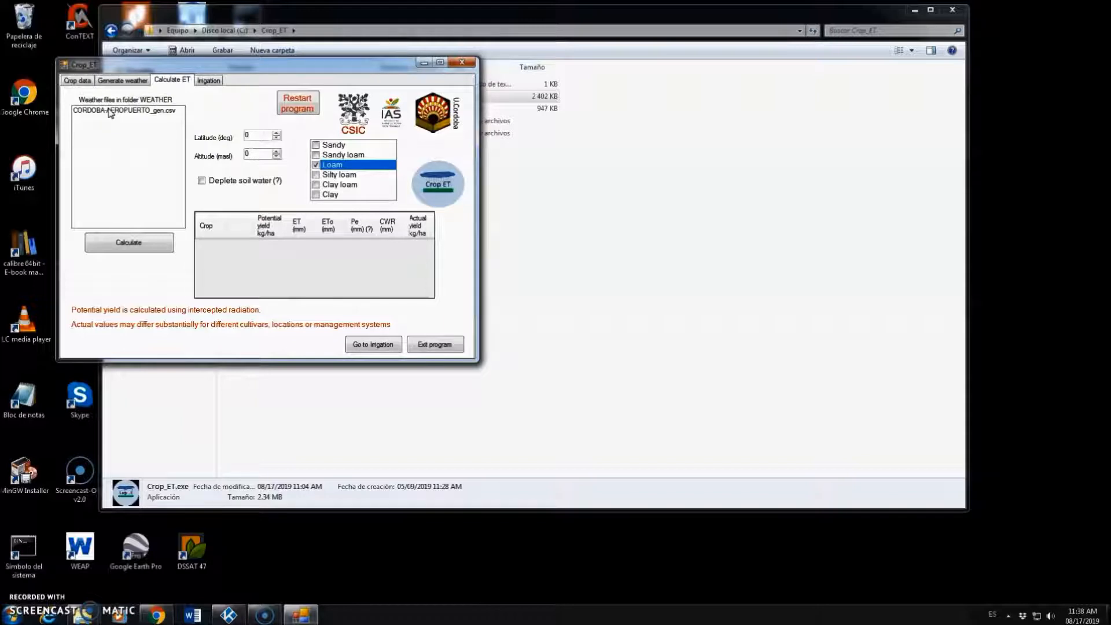
Step: Choose the weather file CORDOBA-AEROPUERTO_gen.csv and enable soil water depletion for the ET calculation
left_click(160, 115)
left_click(124, 111)
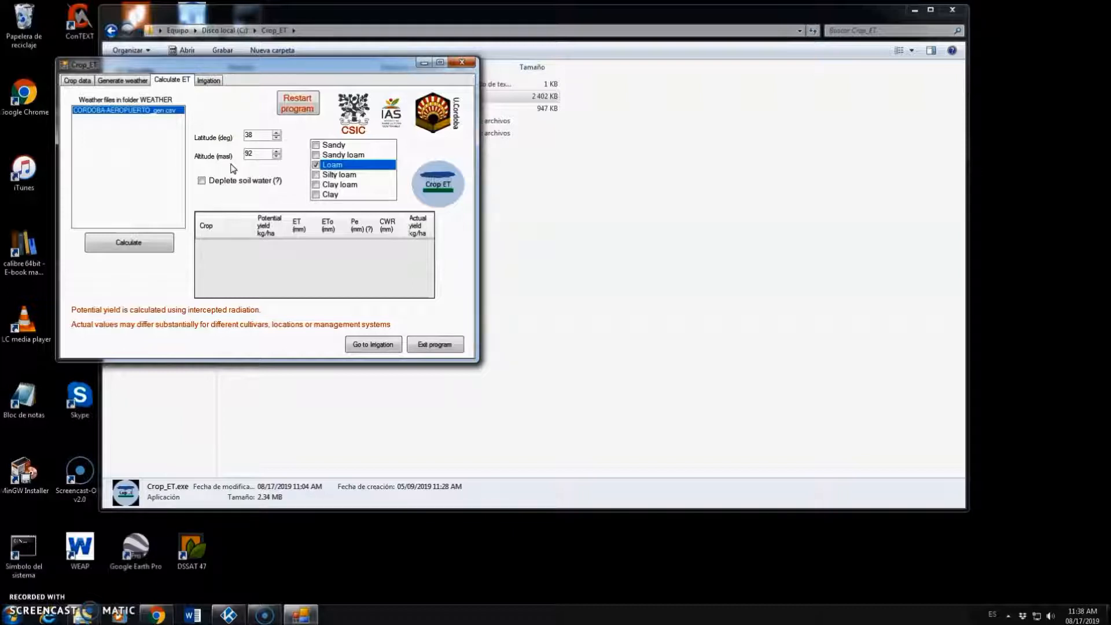
mouse_move(205, 183)
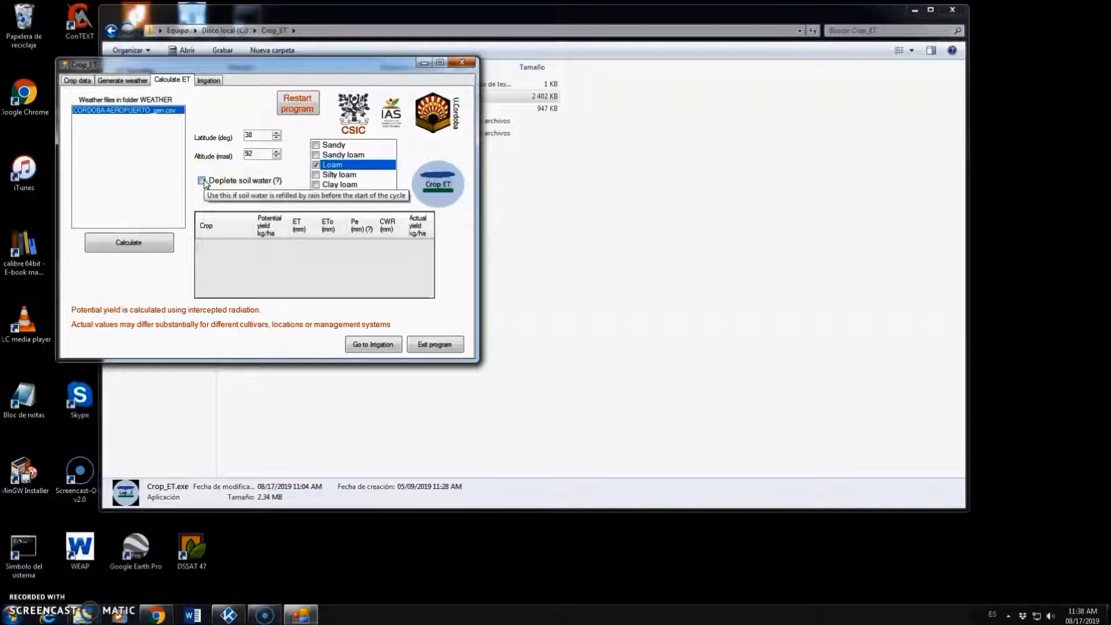
left_click(202, 182)
left_click(202, 182)
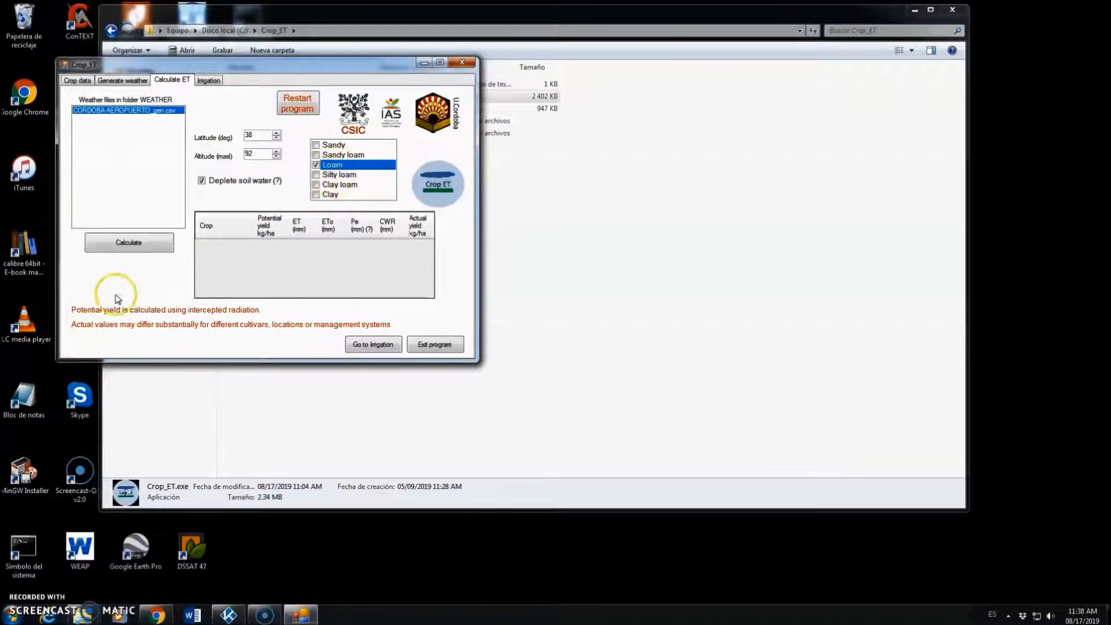
Step: Calculate the evapotranspiration, crop water requirement and yield for Maize (grain), and exit the program
left_click(135, 244)
left_click(134, 243)
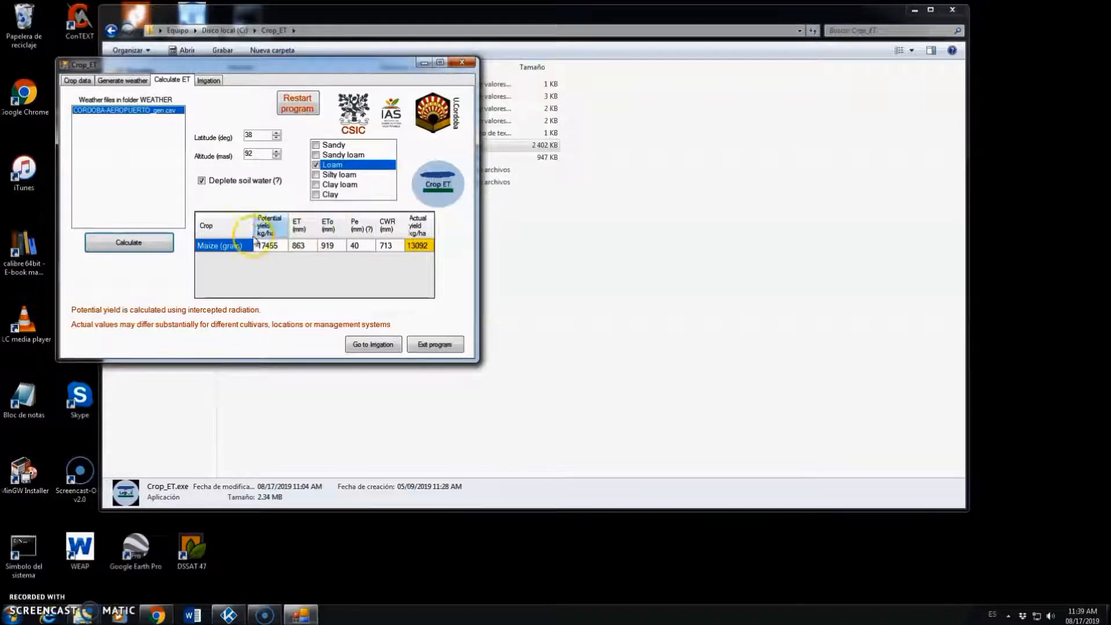
mouse_move(289, 227)
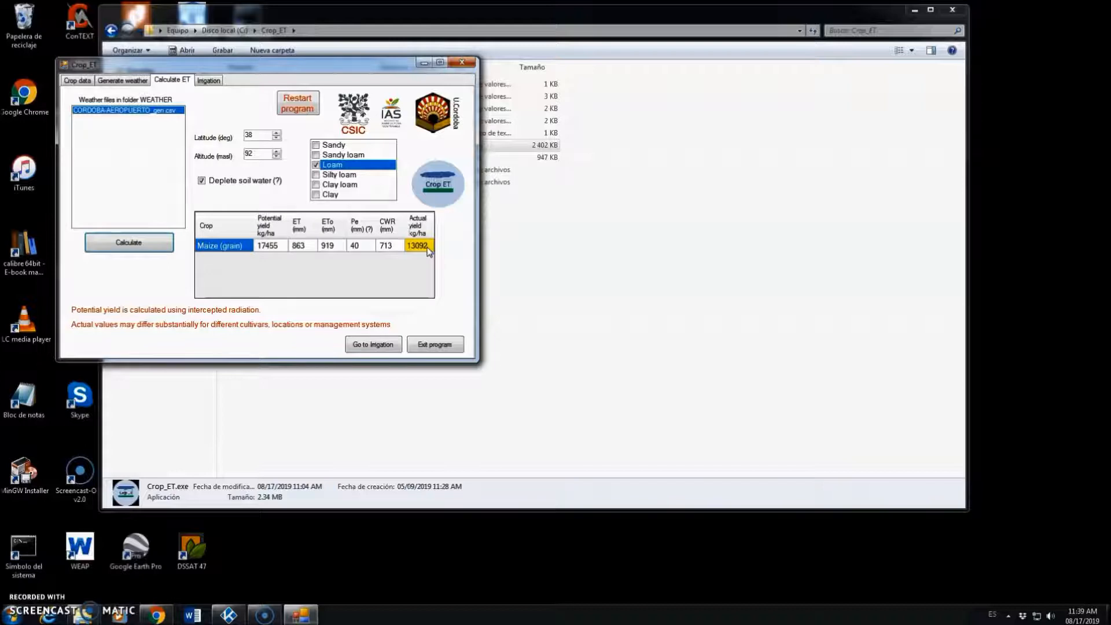
left_click(427, 347)
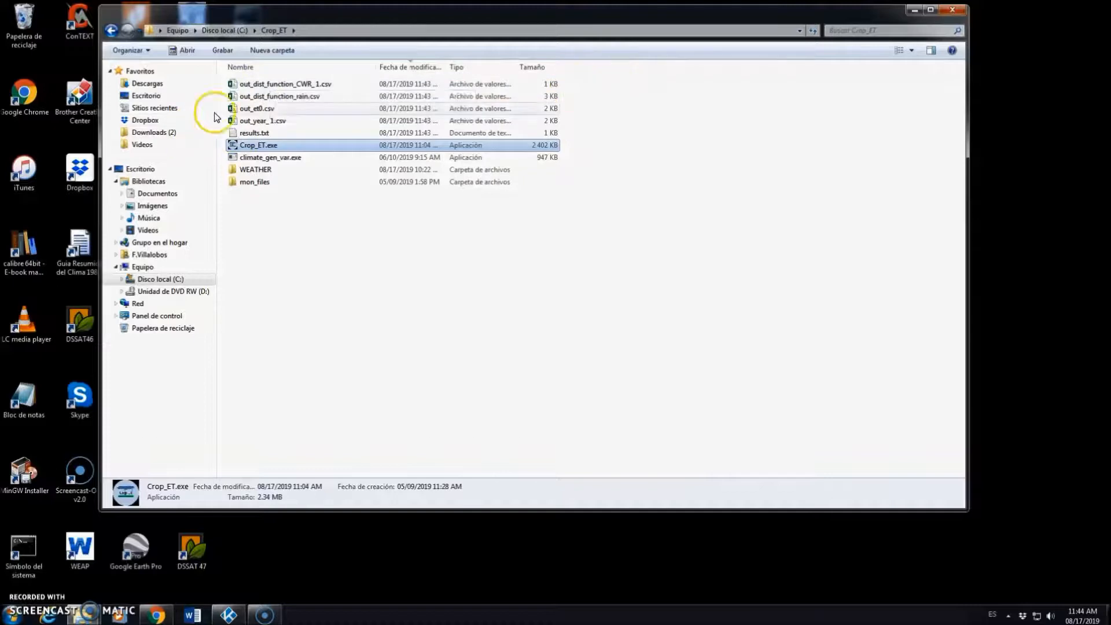
Step: Open the output files out_et0.csv and out_year_1.csv in Excel and review the yearly ET, water requirement and yield data
left_click(259, 110)
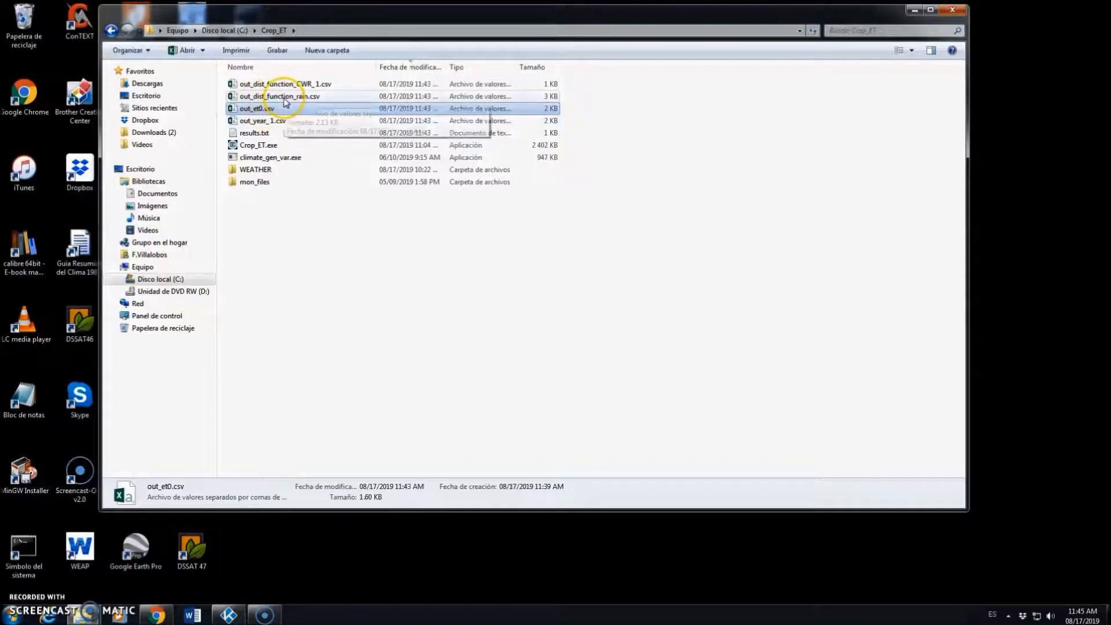
double_click(280, 108)
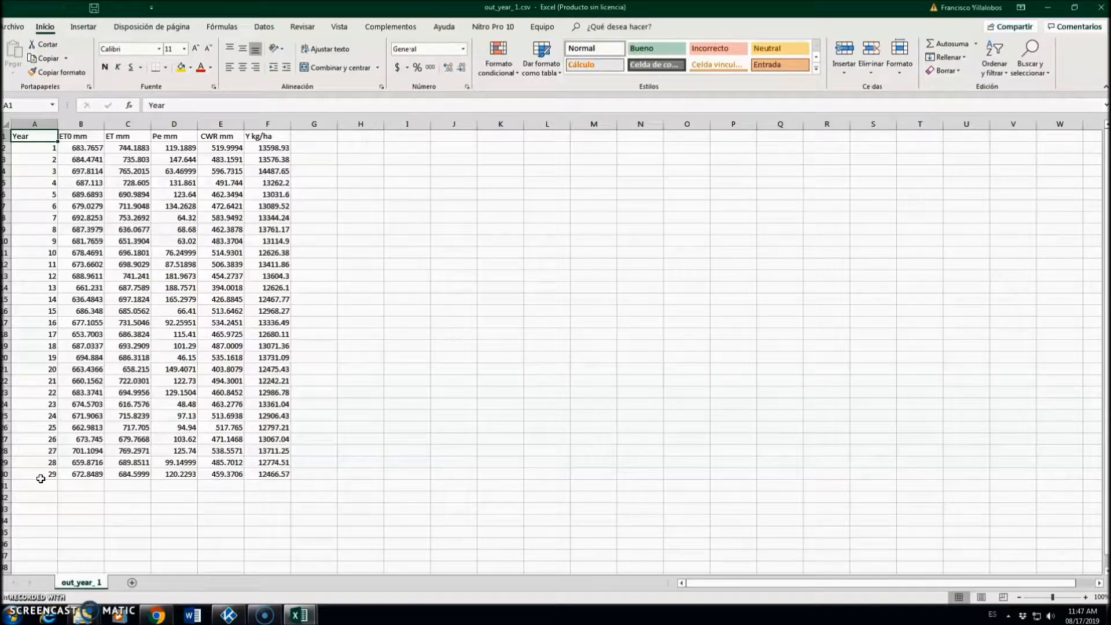
left_click(25, 607)
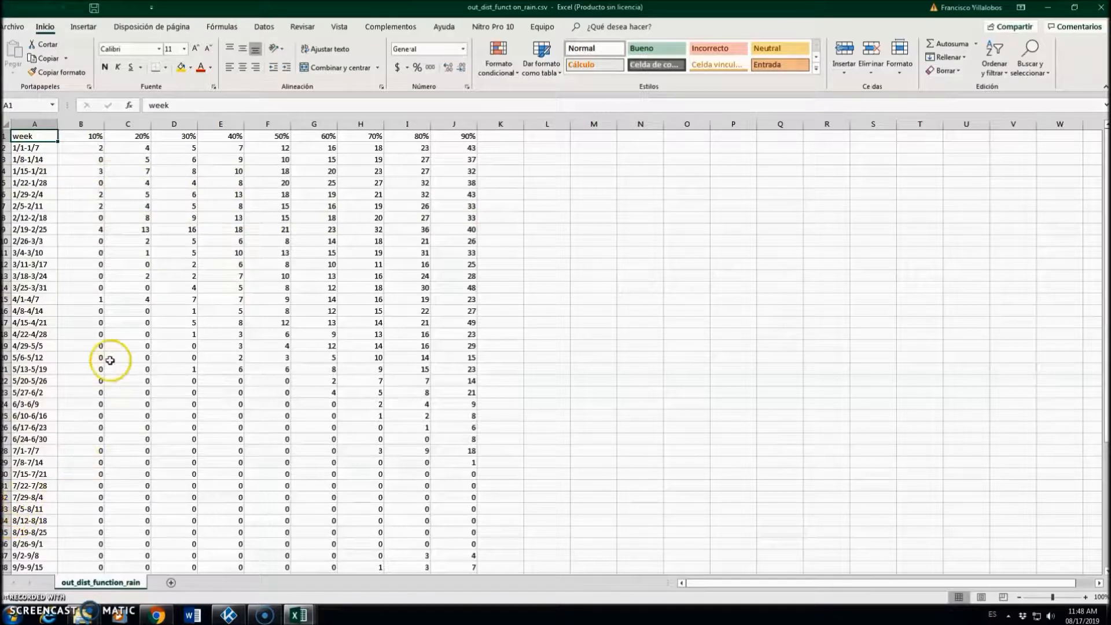
Step: Examine the week 1/1-1/7 rainfall percentiles in out_dist_function_rain.csv and the week 6/10-6/16 row in out_dist_function_CWR_1.csv
left_click(20, 149)
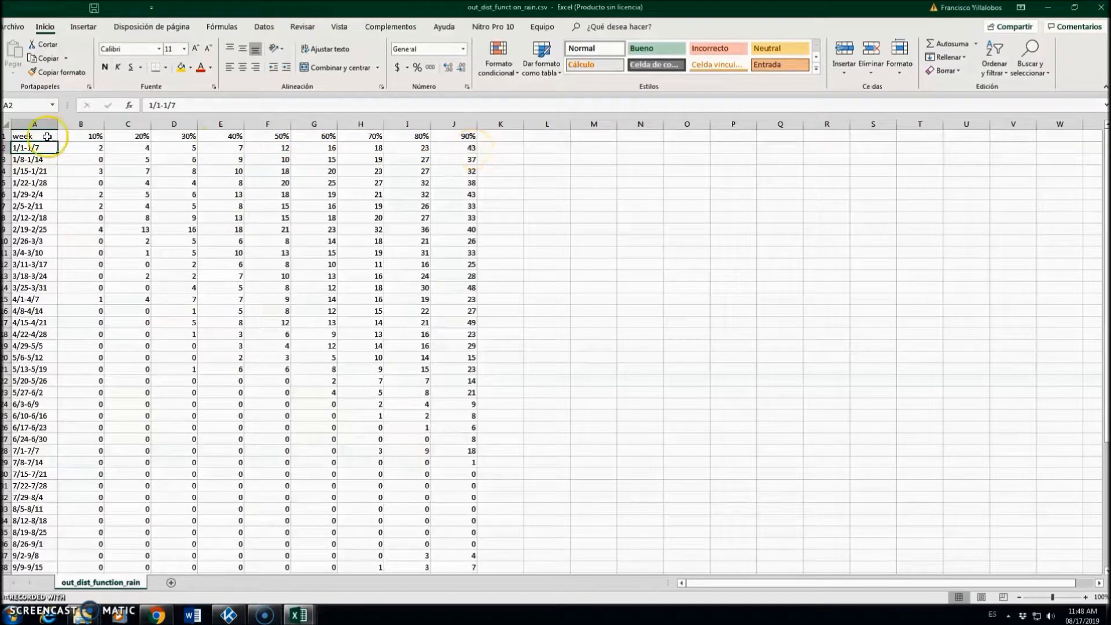
left_click(459, 148)
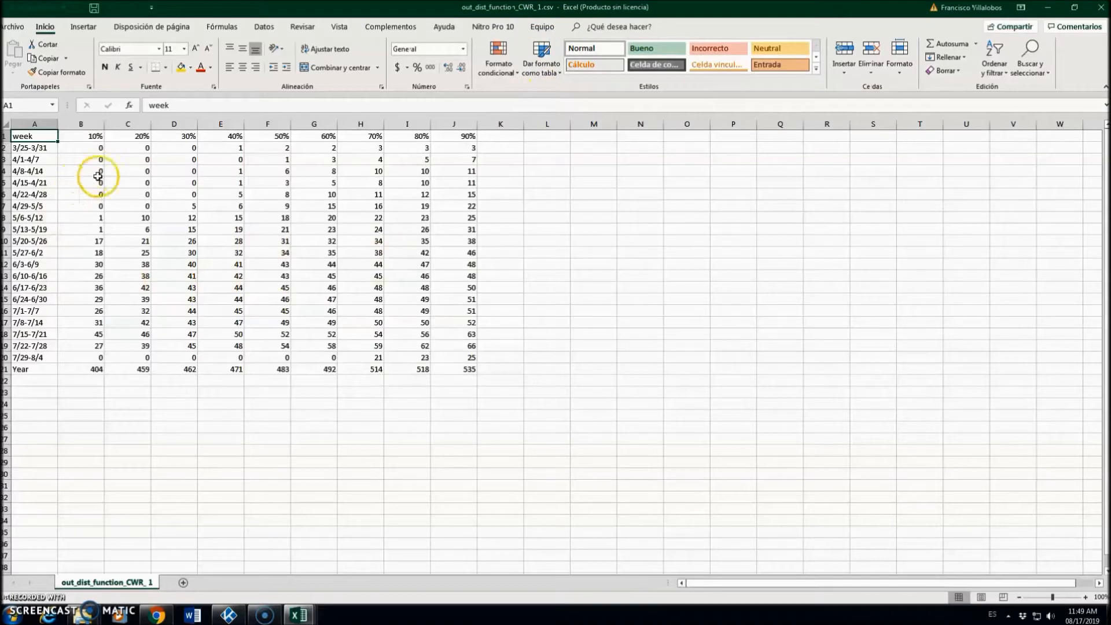
left_click(7, 276)
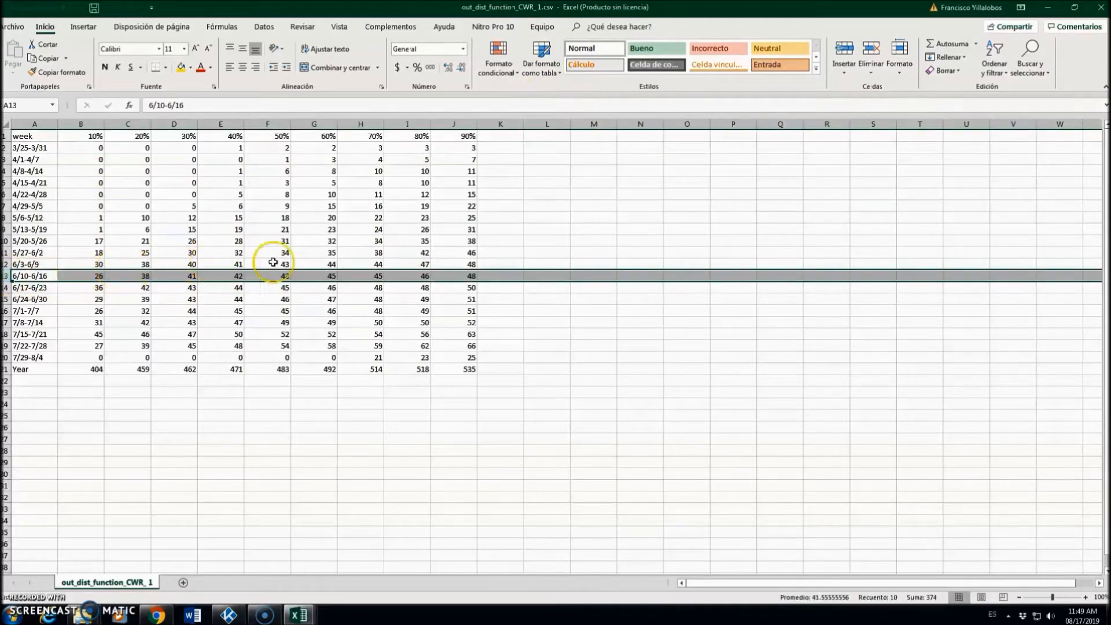